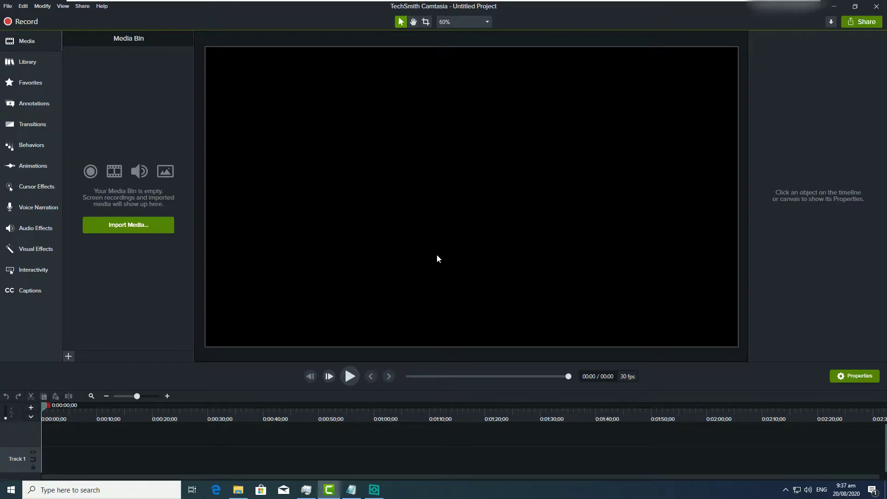
# Step: Set the XSplit VCam background to the Green media file from the Desktop, then minimize VCam
pyautogui.click(374, 490)
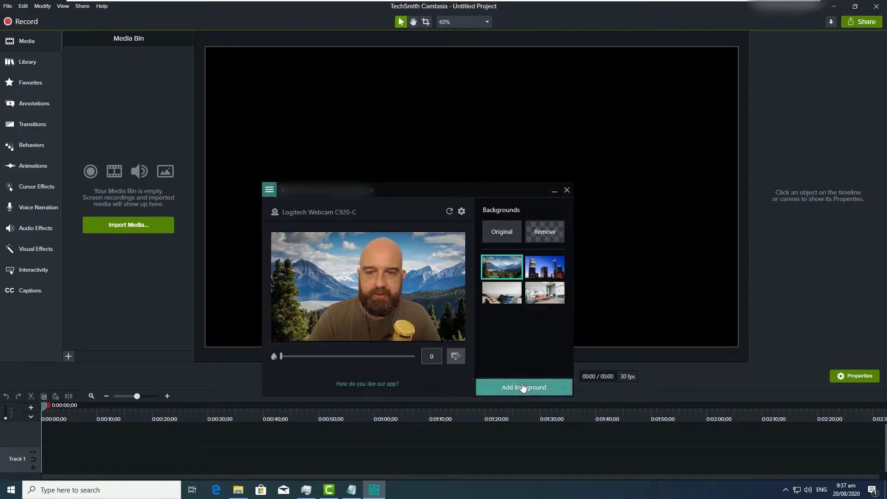
pyautogui.click(525, 387)
pyautogui.click(496, 332)
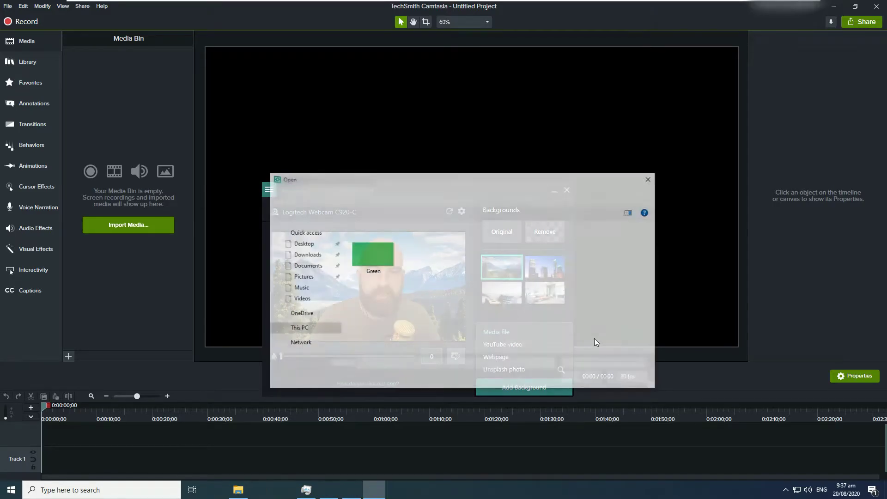
pyautogui.click(372, 235)
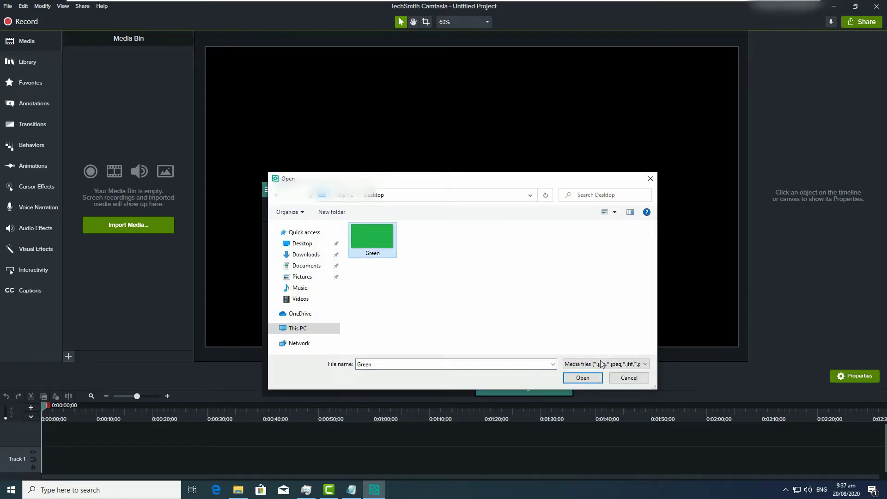
pyautogui.click(582, 377)
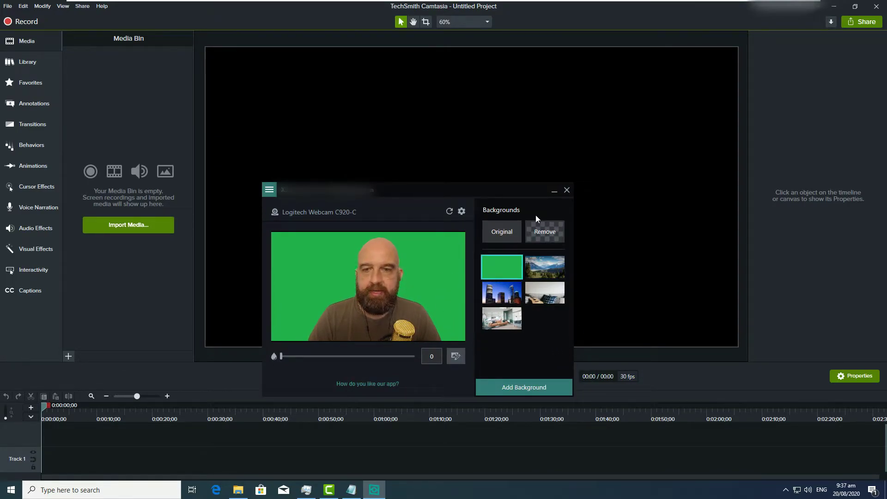
pyautogui.click(554, 195)
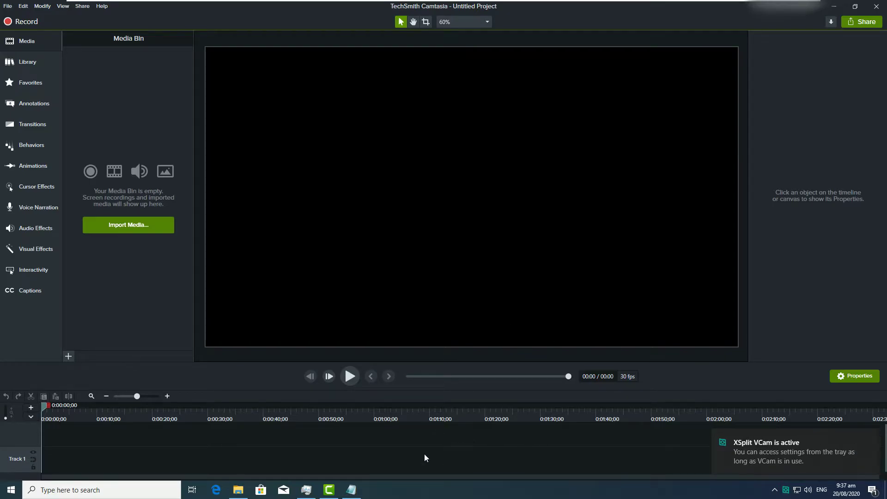
# Step: Start a Camtasia Recorder capture of the screen with camera and microphone on
pyautogui.click(21, 21)
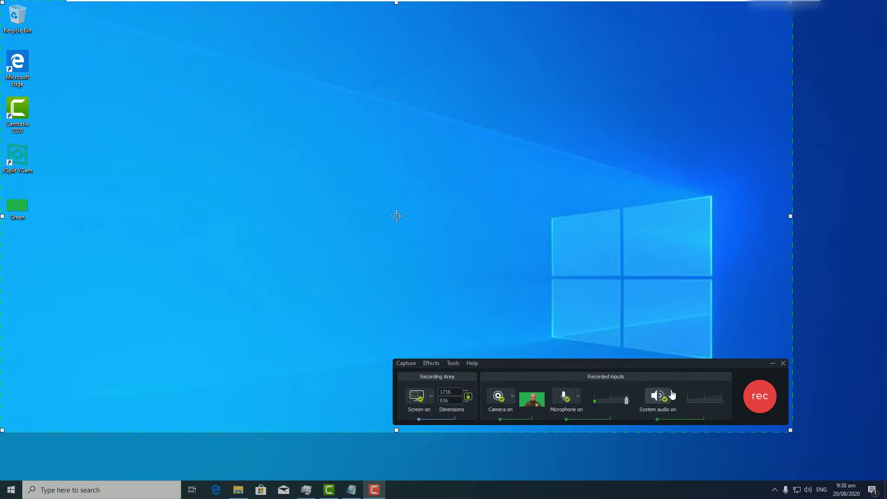
pyautogui.moveTo(532, 400)
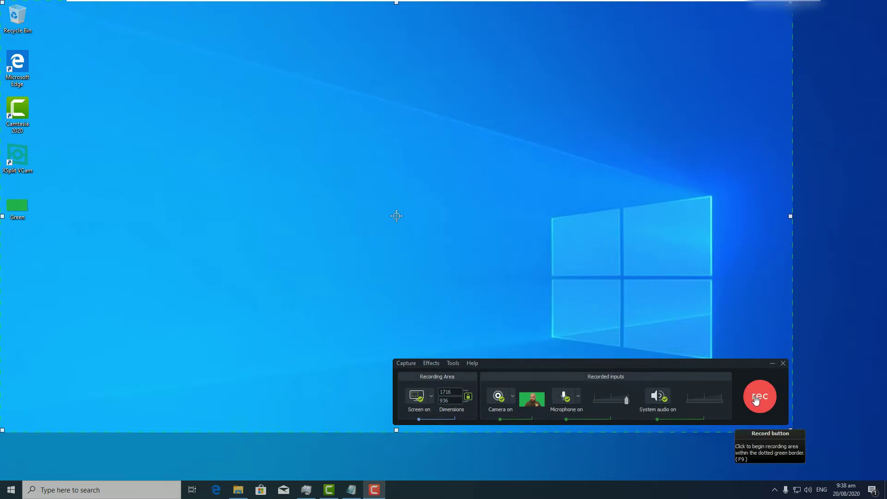
pyautogui.click(760, 396)
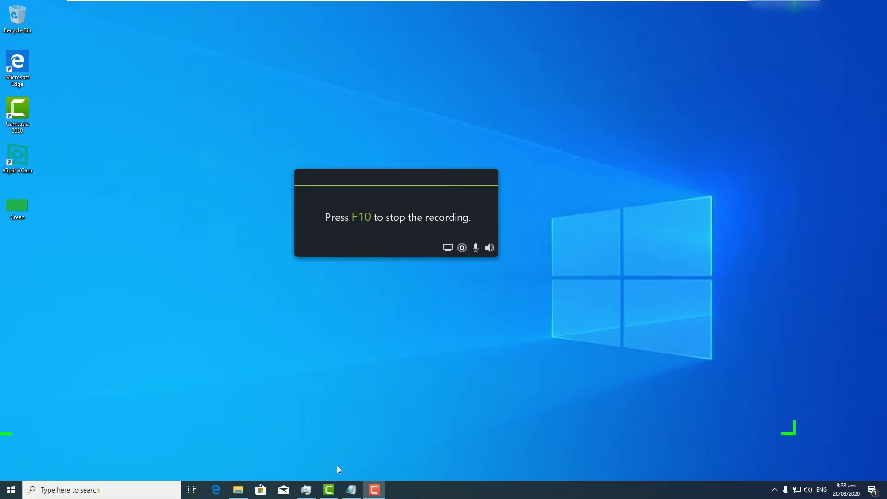
# Step: Type 'Test :-)' in Notepad during recording, then stop recording with F10
pyautogui.click(354, 491)
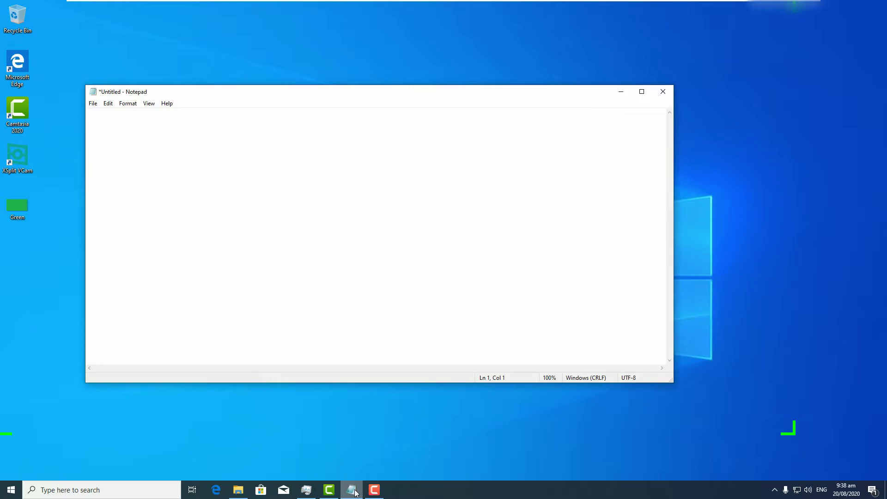
pyautogui.click(353, 491)
pyautogui.write('st ')
pyautogui.write(':-)')
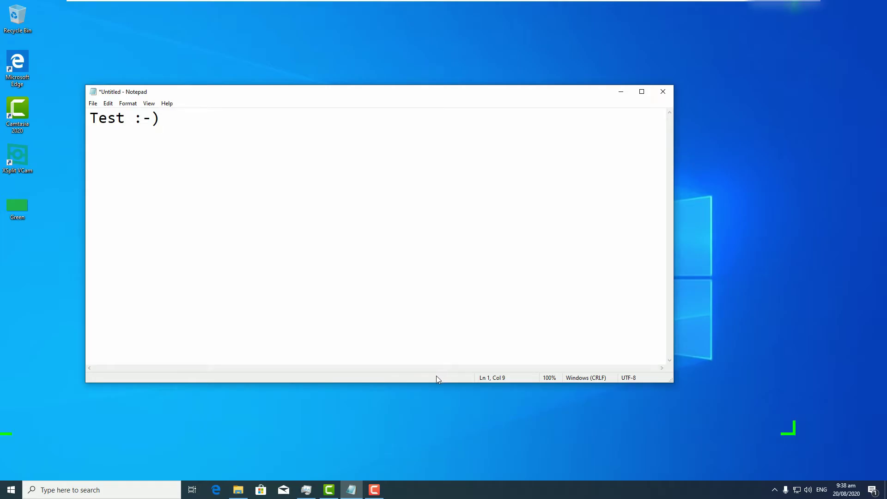
pyautogui.press('F10')
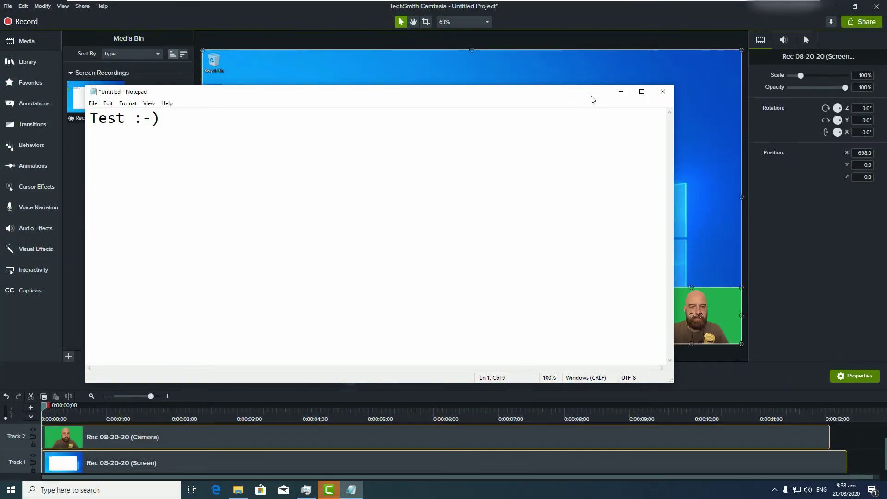
# Step: Minimize Notepad and show Camtasia's Visual Effects list
pyautogui.click(620, 92)
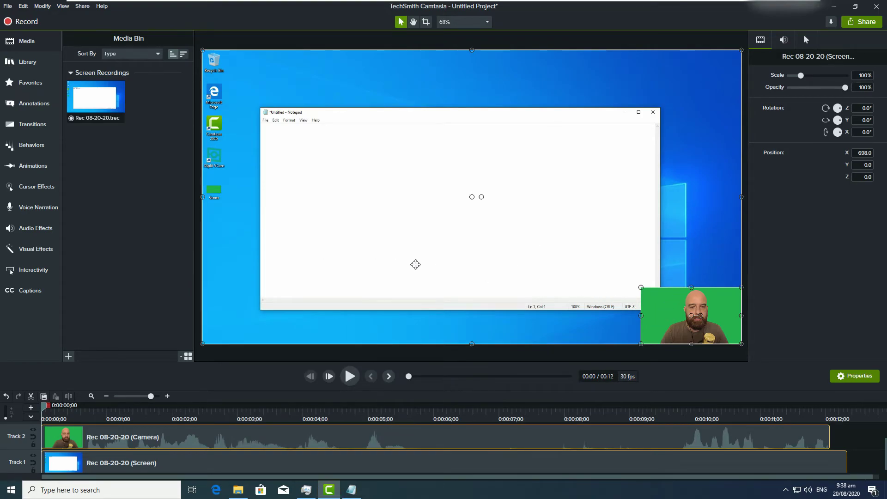
pyautogui.click(40, 248)
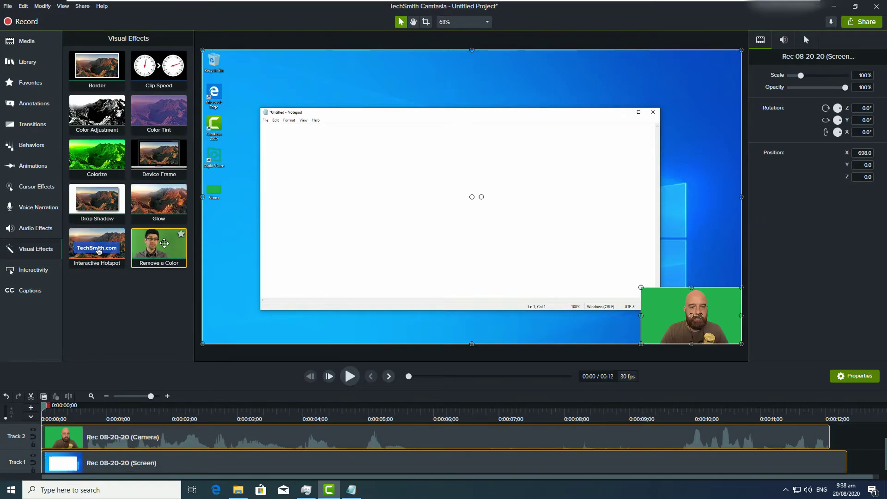
# Step: Add Remove a Color to the camera clip, sampling its green background with the eyedropper
pyautogui.moveTo(165, 243); pyautogui.dragTo(139, 438)
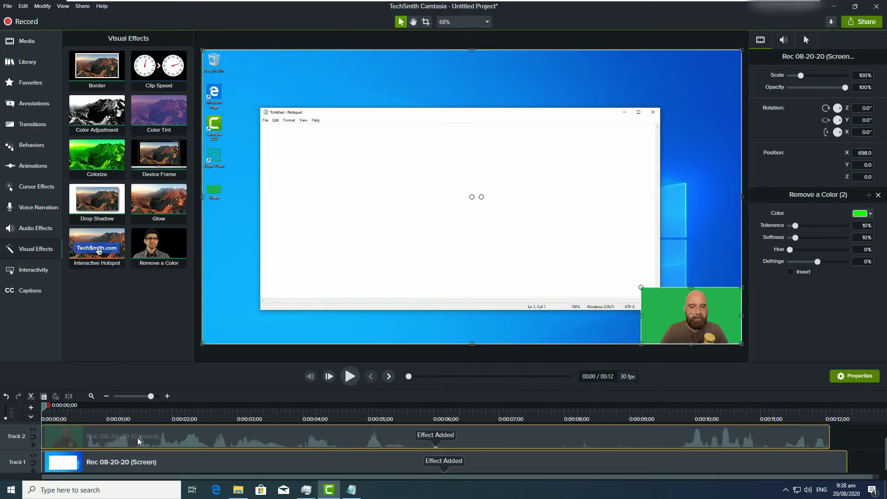
pyautogui.click(872, 217)
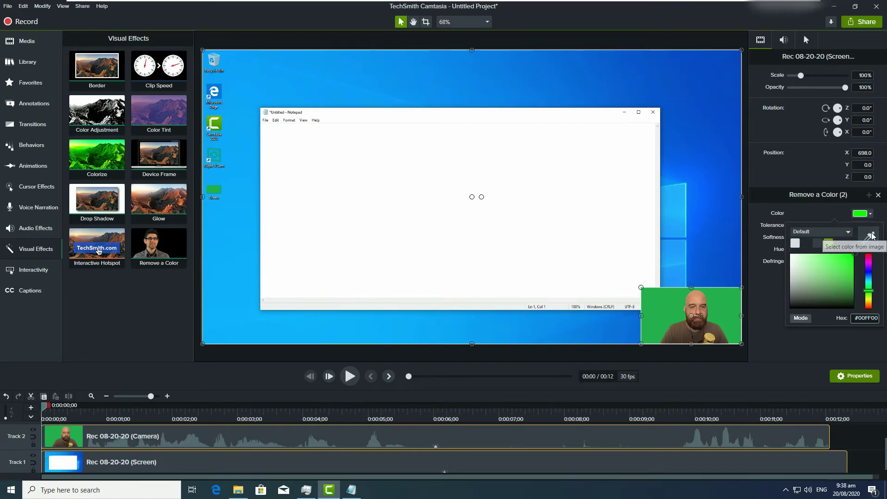
pyautogui.click(876, 228)
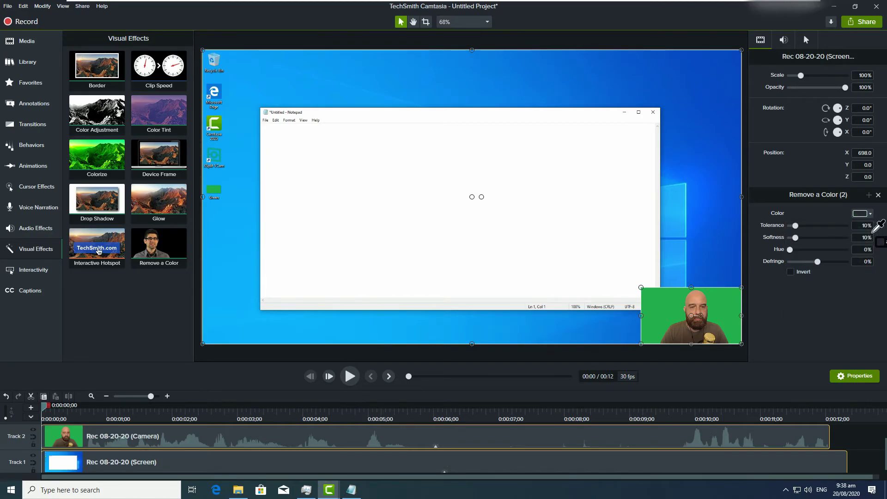
pyautogui.click(660, 300)
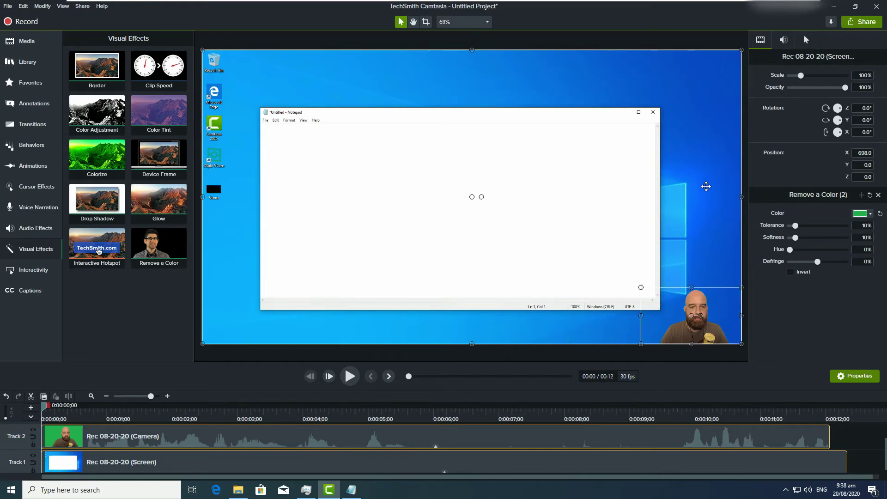
pyautogui.click(706, 187)
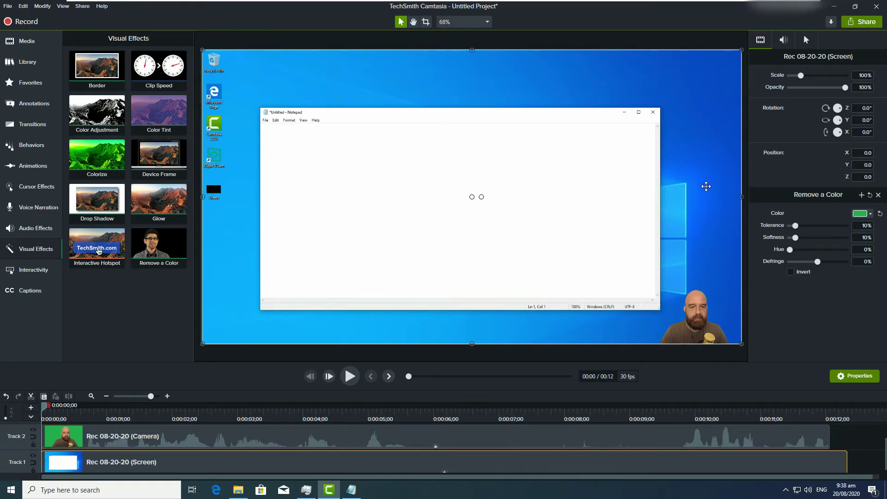
# Step: Preview the keyed composite and stop playback at about 0:06
pyautogui.click(350, 377)
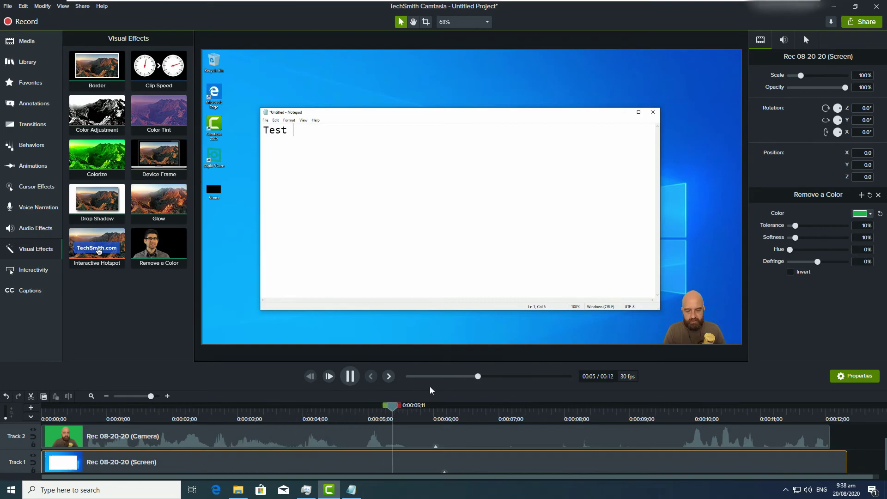
pyautogui.press('space')
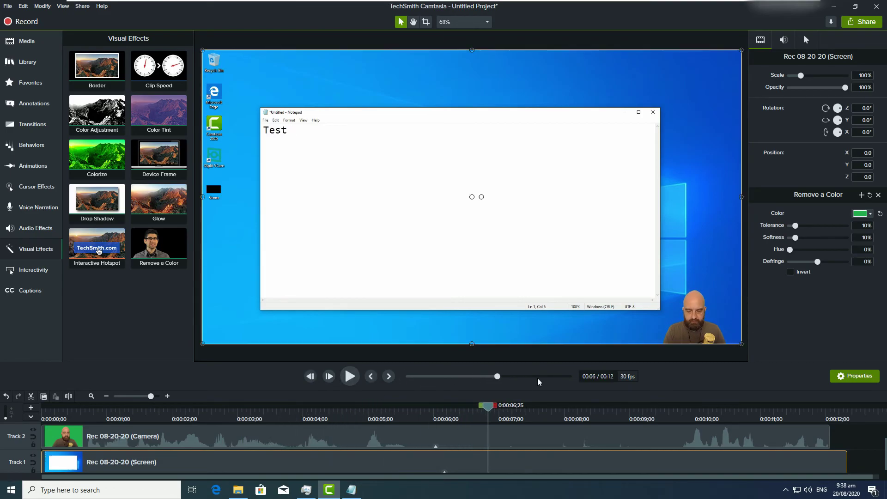